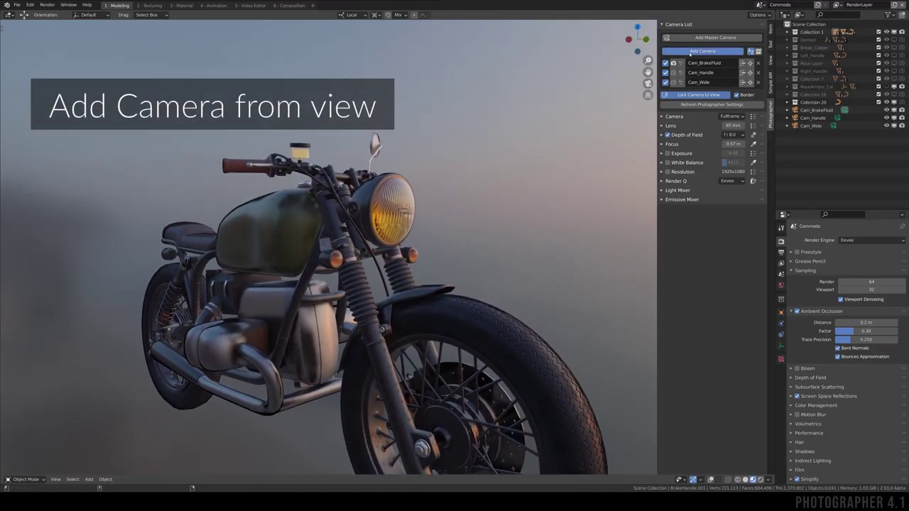
Add a camera from the current view with the Alexa 65 preset and a 53 mm lens.
click(689, 53)
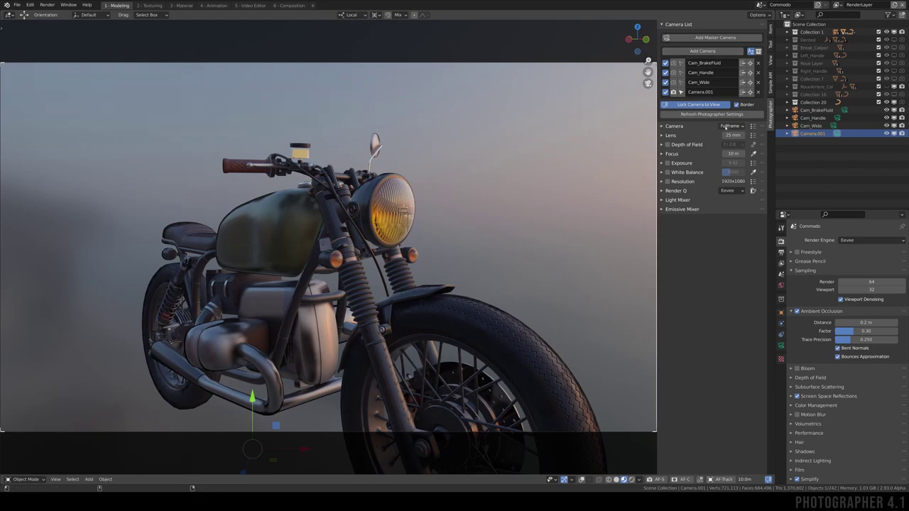
click(727, 125)
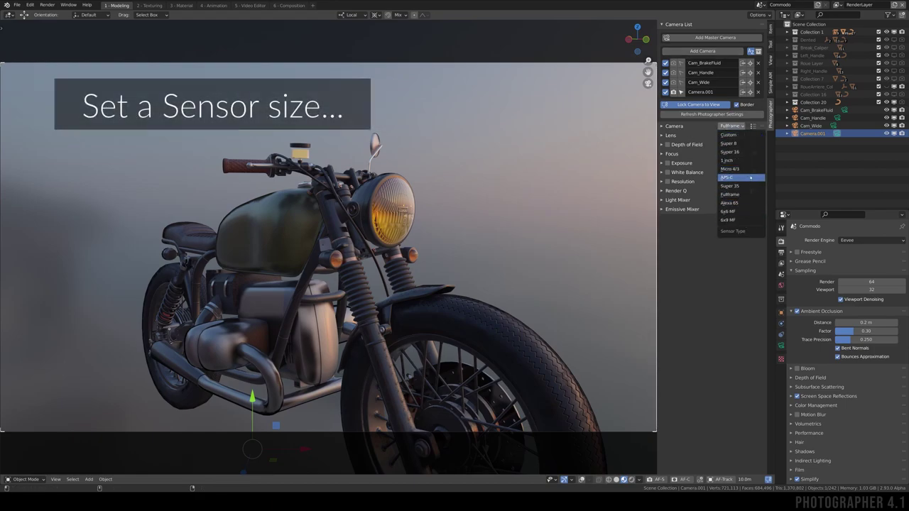
click(753, 126)
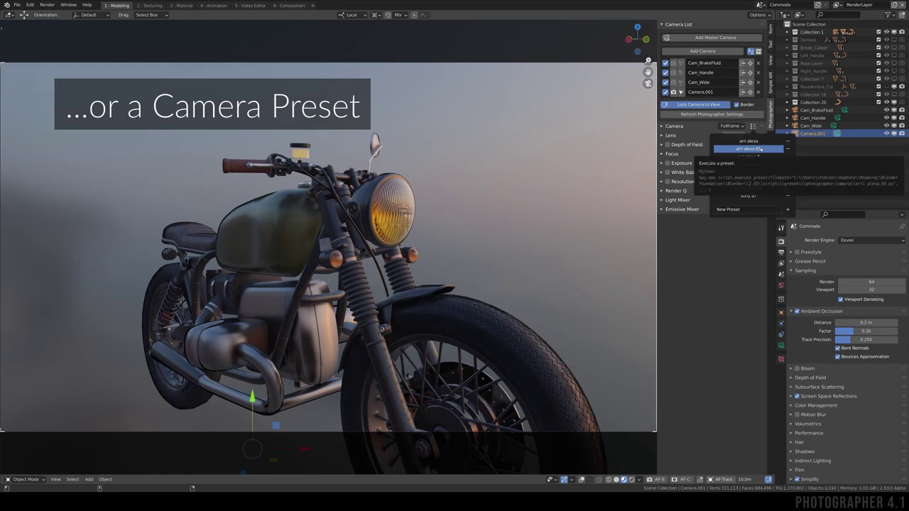
click(753, 149)
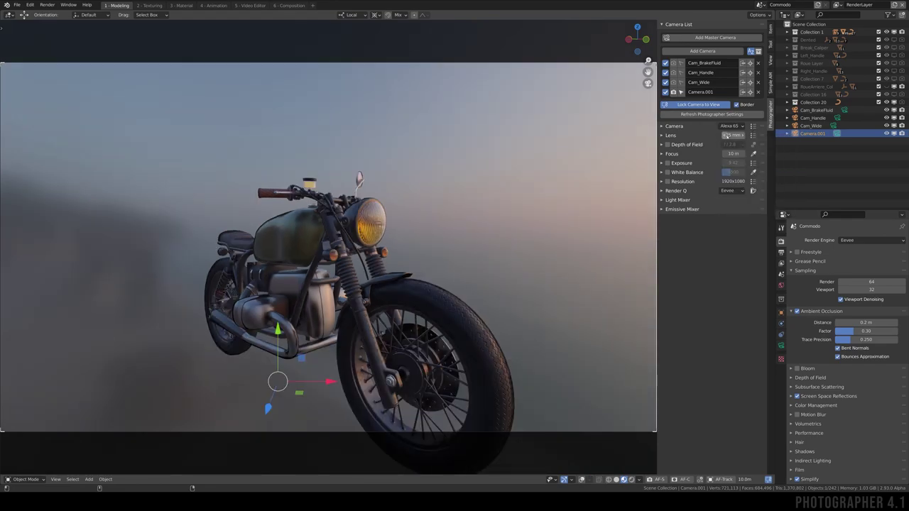
drag(732, 135, 763, 135)
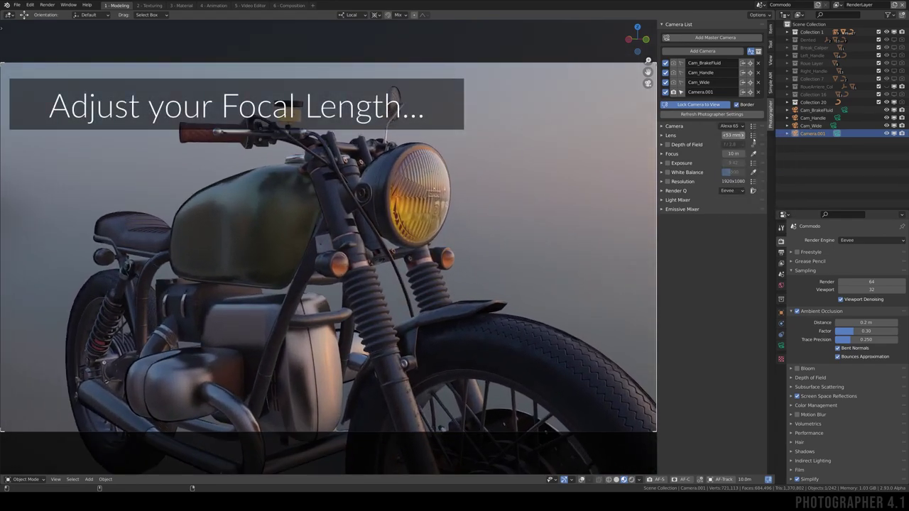
click(753, 135)
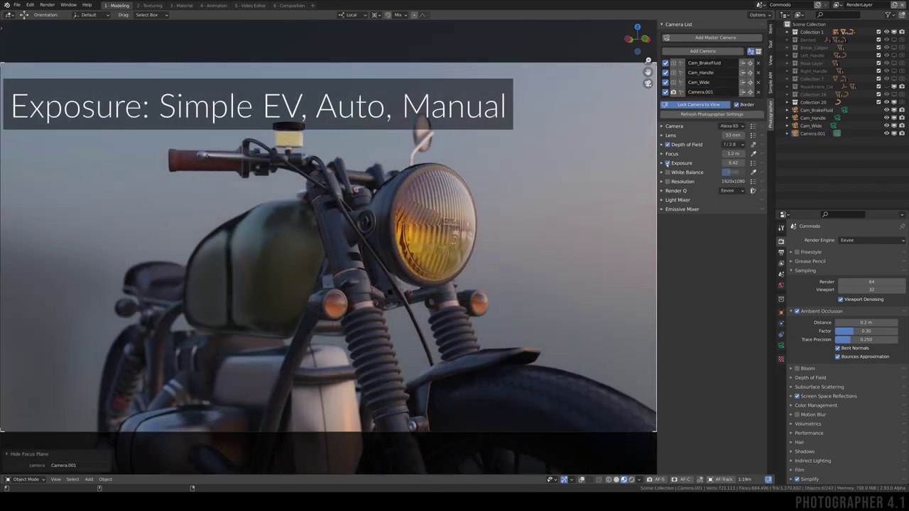
Set manual exposure to 1/250 s, f/1.4, ISO 100 and a 172.8° shutter angle affecting motion blur.
click(662, 163)
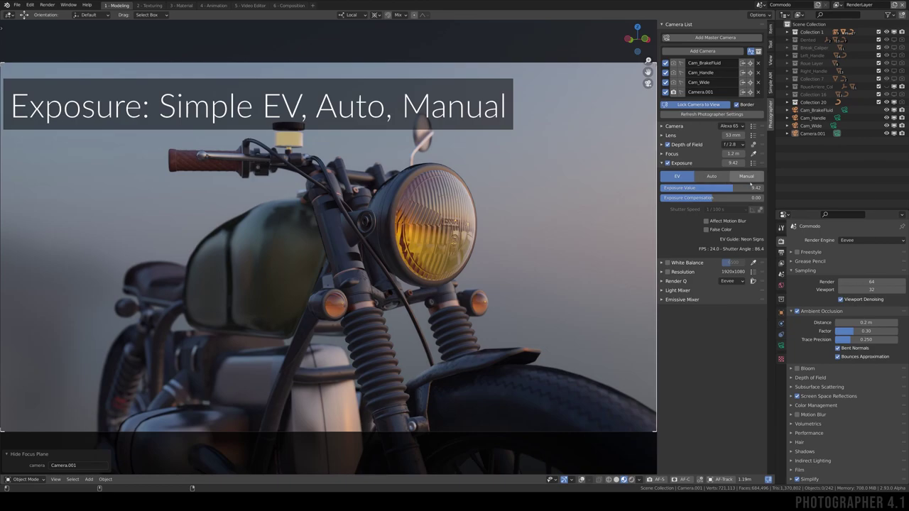
click(757, 177)
click(744, 188)
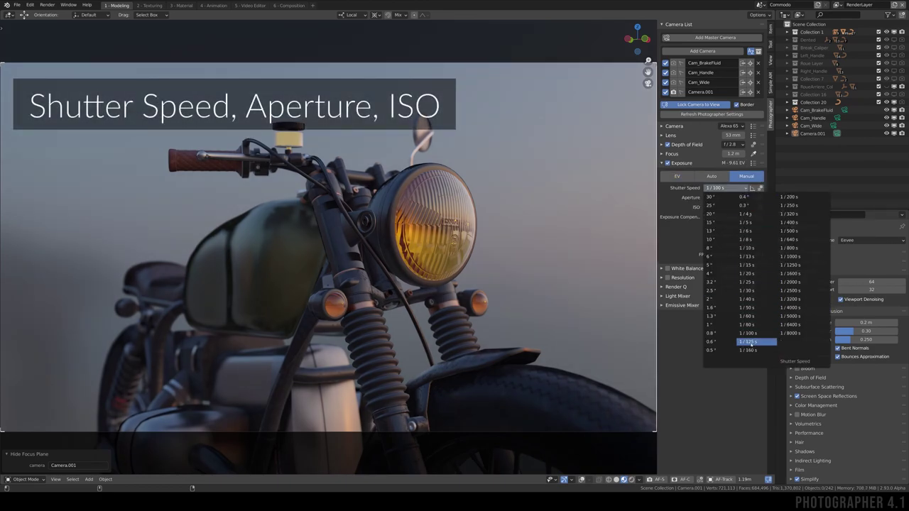
click(788, 205)
click(742, 197)
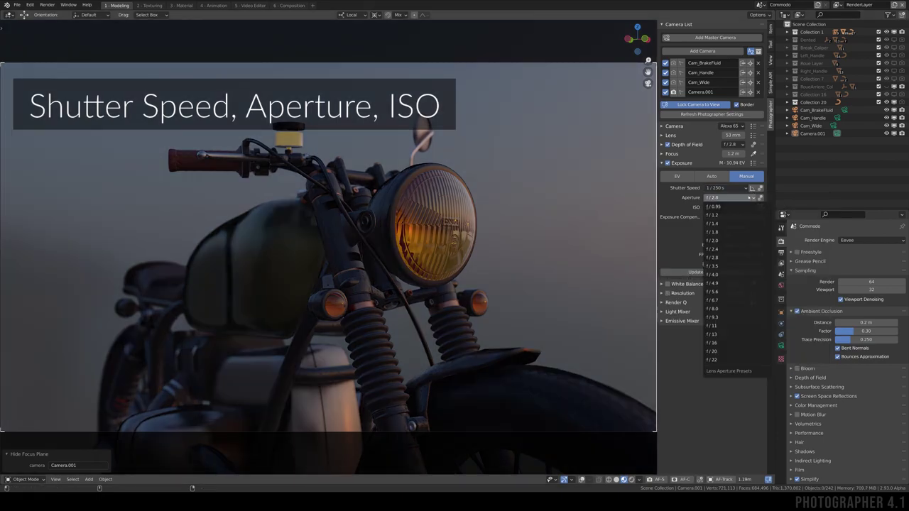
click(723, 224)
click(728, 208)
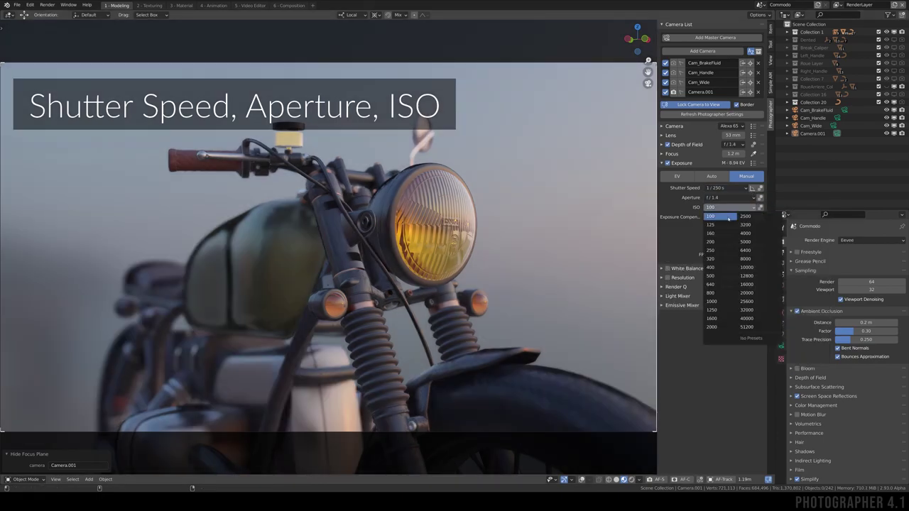
click(733, 215)
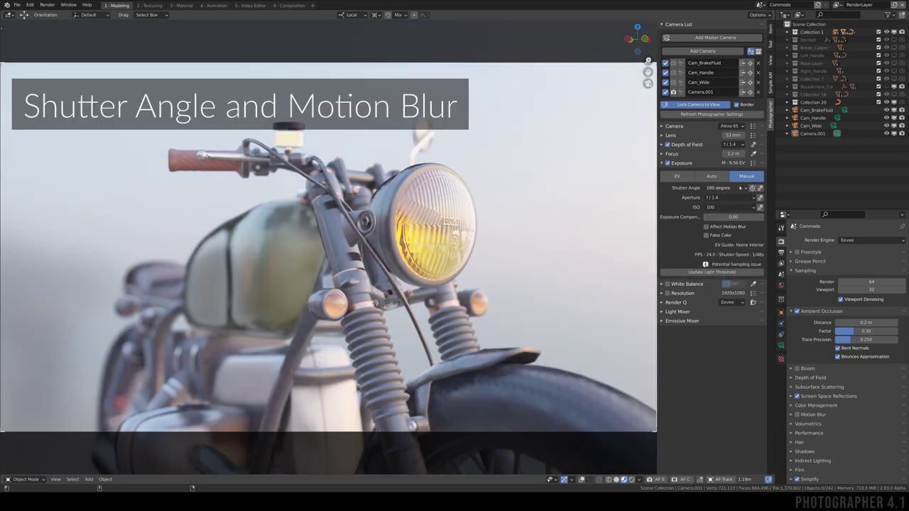
click(752, 187)
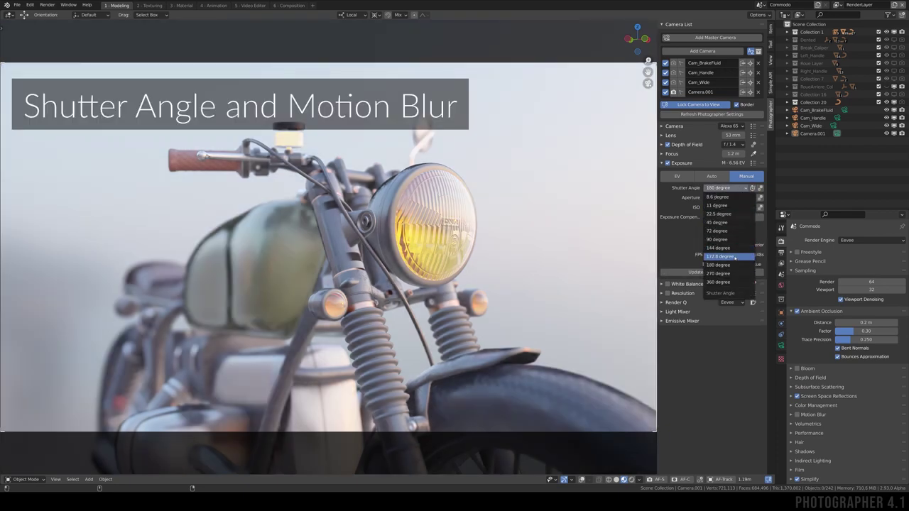
click(734, 257)
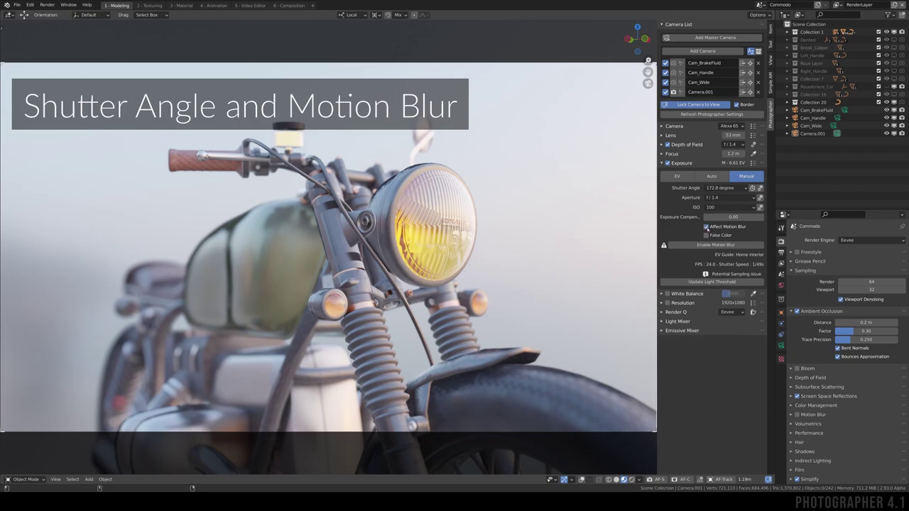
click(707, 227)
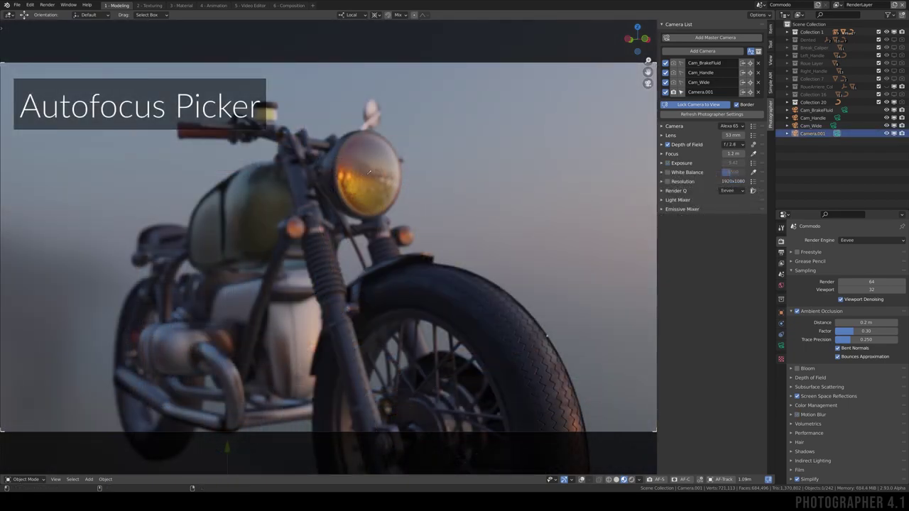
Focus the camera on the headlight and turn on continuous AF-C autofocus.
click(368, 170)
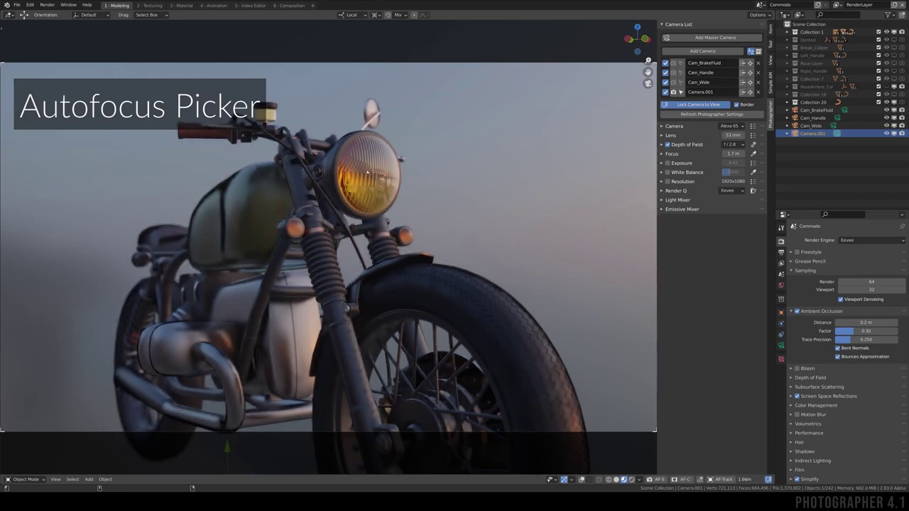
click(683, 479)
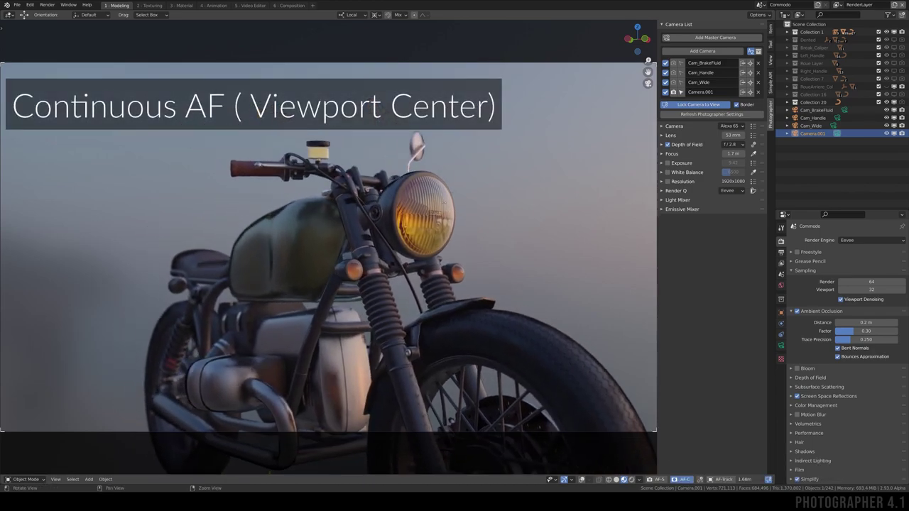
scroll(475, 227, up, 5)
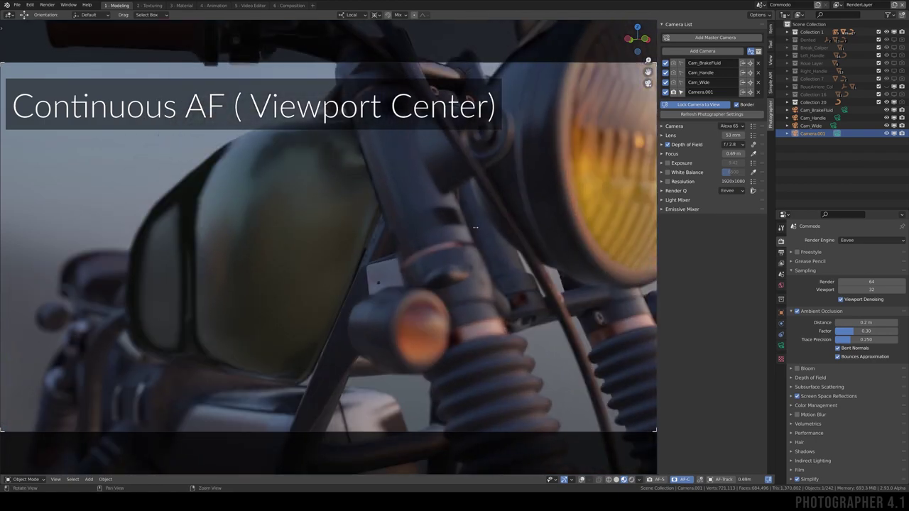
middle_drag(475, 228, 460, 263)
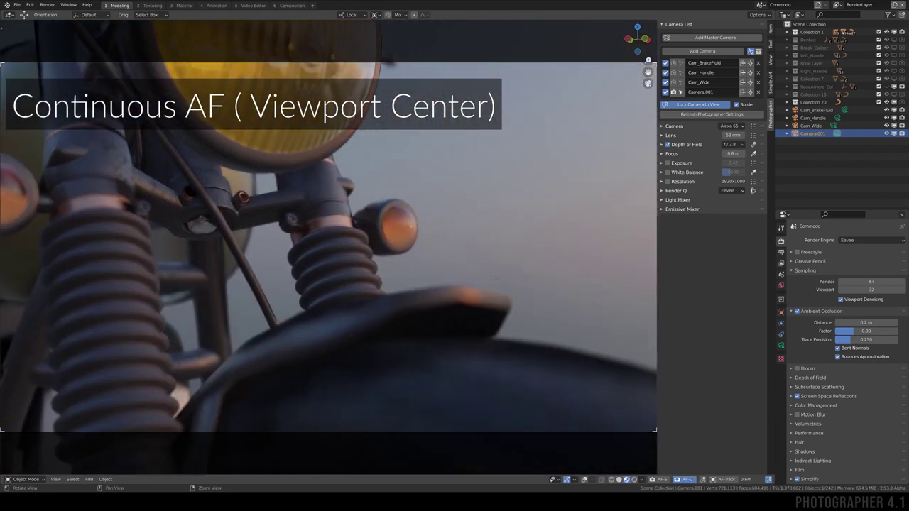
Add an AF tracker to Camera.001 and select the Camera.001_AF_Tracker empty near the headlight.
scroll(460, 264, down, 3)
scroll(462, 265, down, 2)
scroll(462, 269, down, 2)
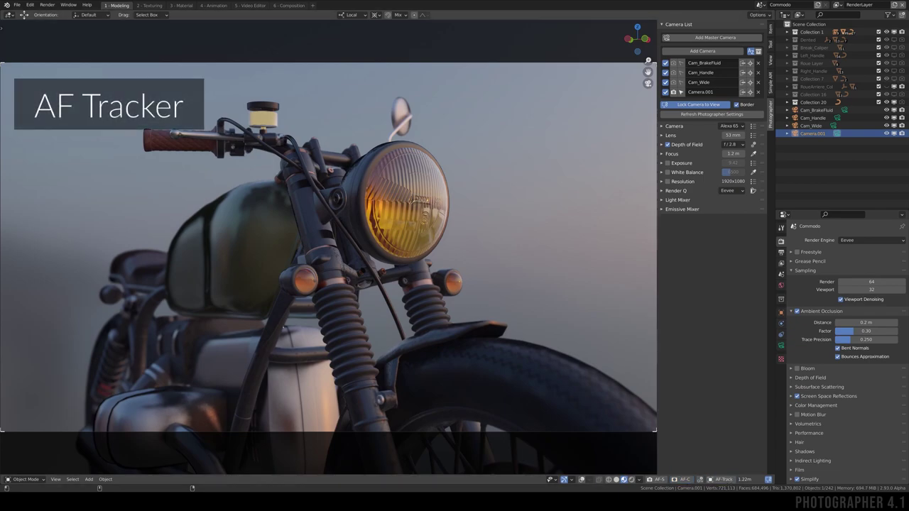
click(447, 221)
click(637, 479)
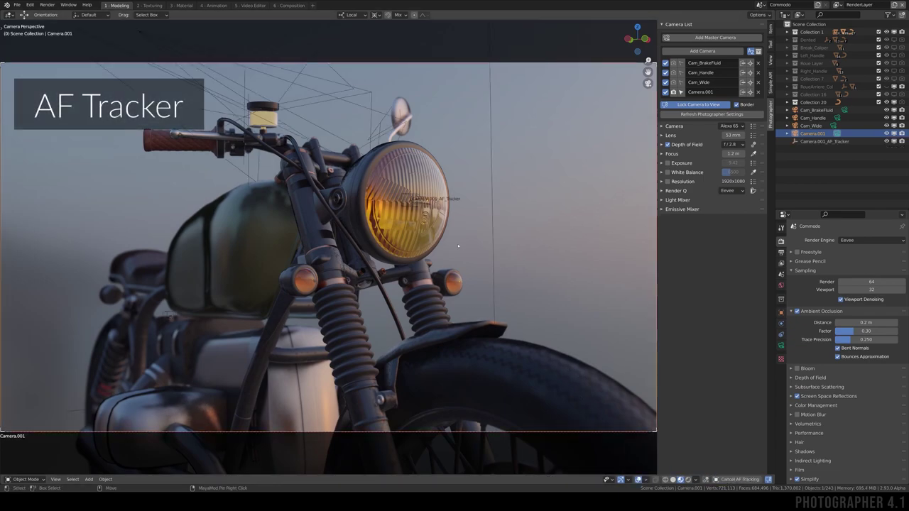
click(420, 201)
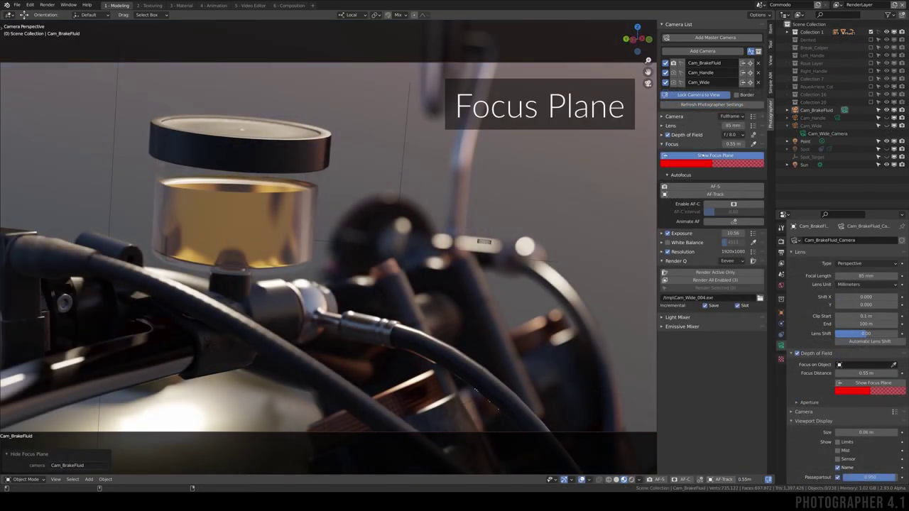
Display Cam_BrakeFluid's red focus plane and move its focus distance out to about 0.87 m.
click(696, 155)
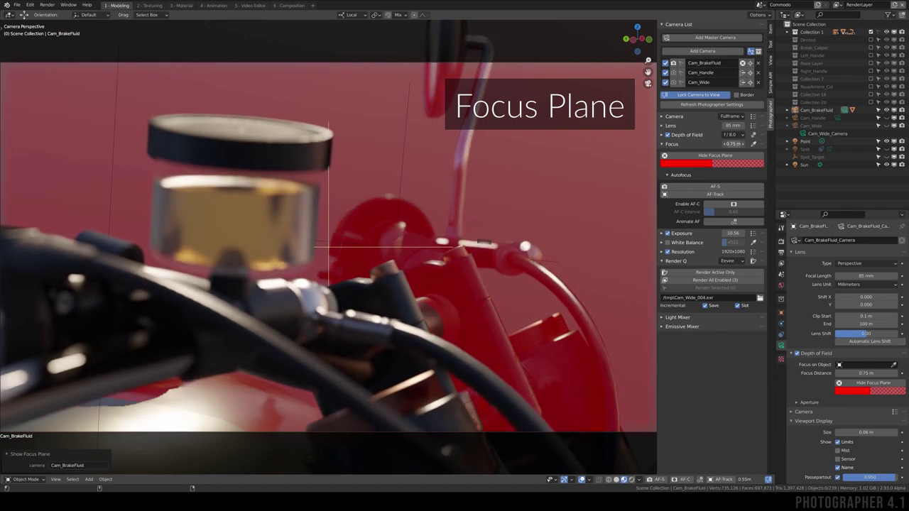
drag(732, 144, 536, 218)
key(KP_0)
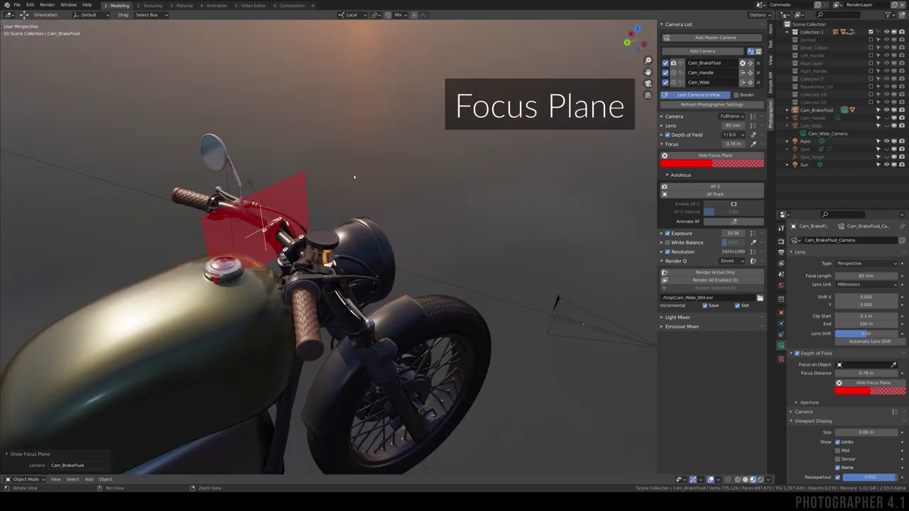
middle_drag(354, 177, 301, 215)
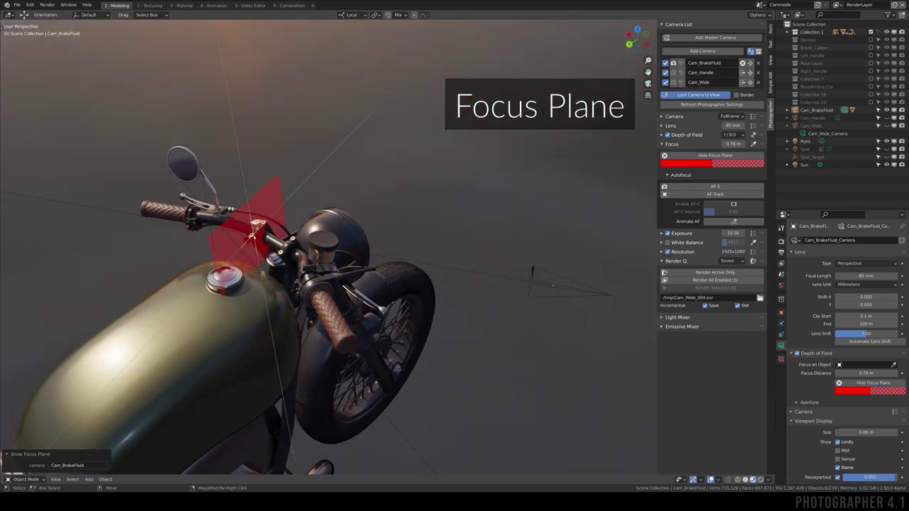
drag(253, 234, 229, 209)
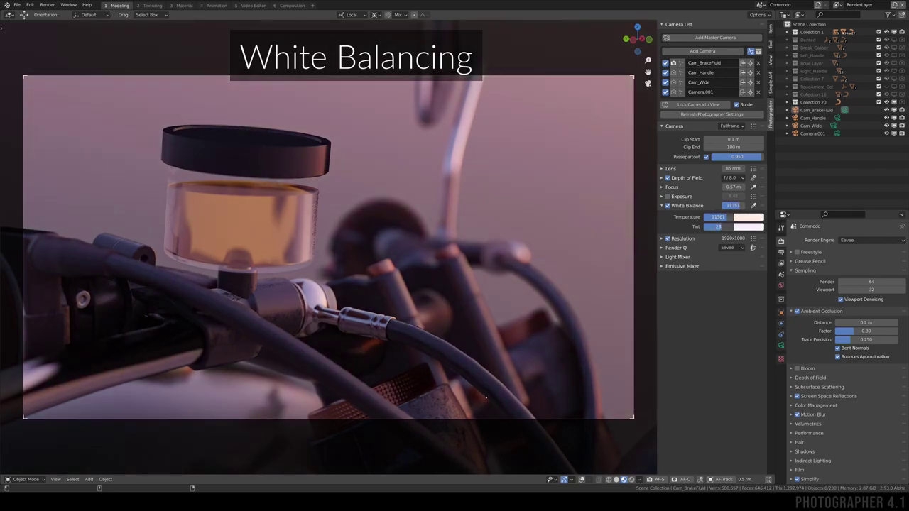
Sample a neutral white balance, apply the 4k 2160p preset and toggle portrait/landscape orientation.
click(344, 195)
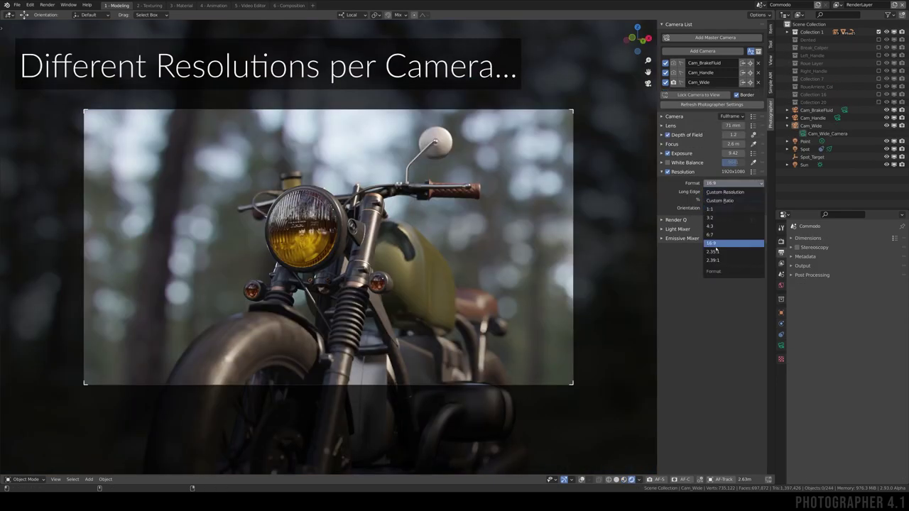
click(715, 252)
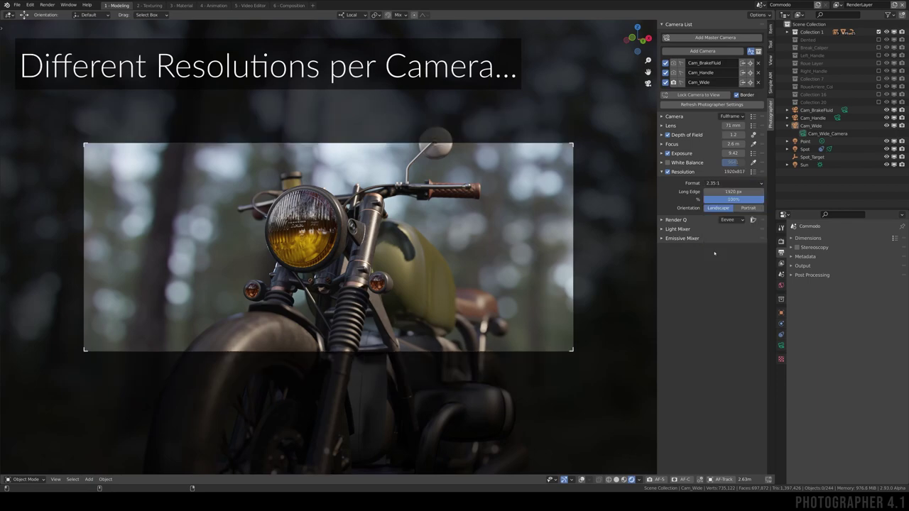
click(752, 172)
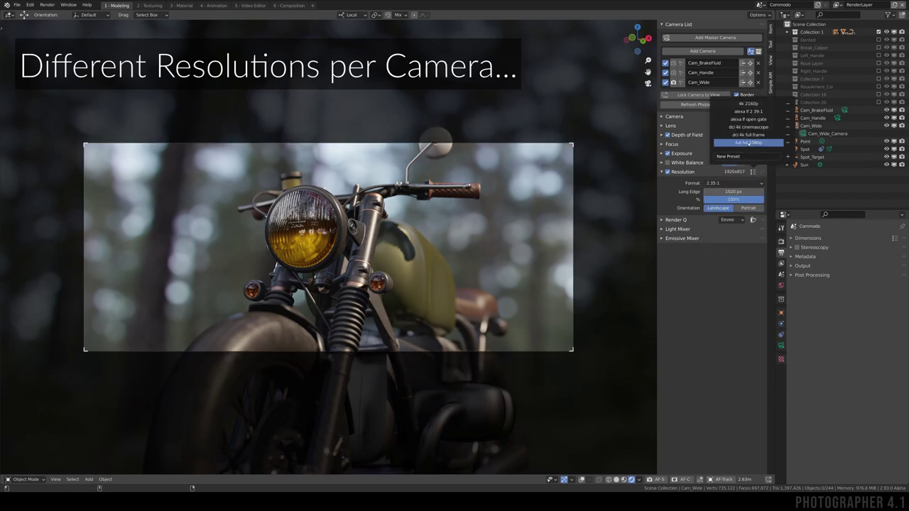
click(748, 103)
click(745, 207)
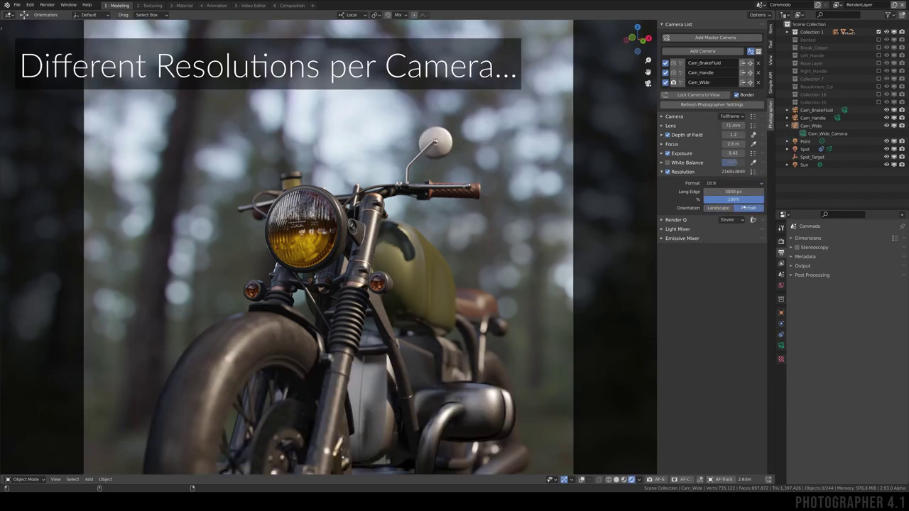
click(719, 208)
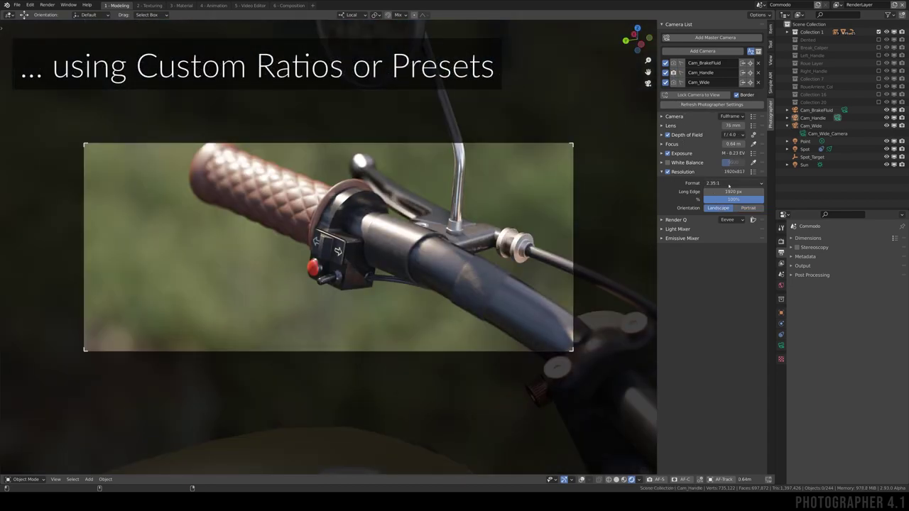
Change the format to 2.39:1, then to a custom 16:7.89 ratio.
click(728, 183)
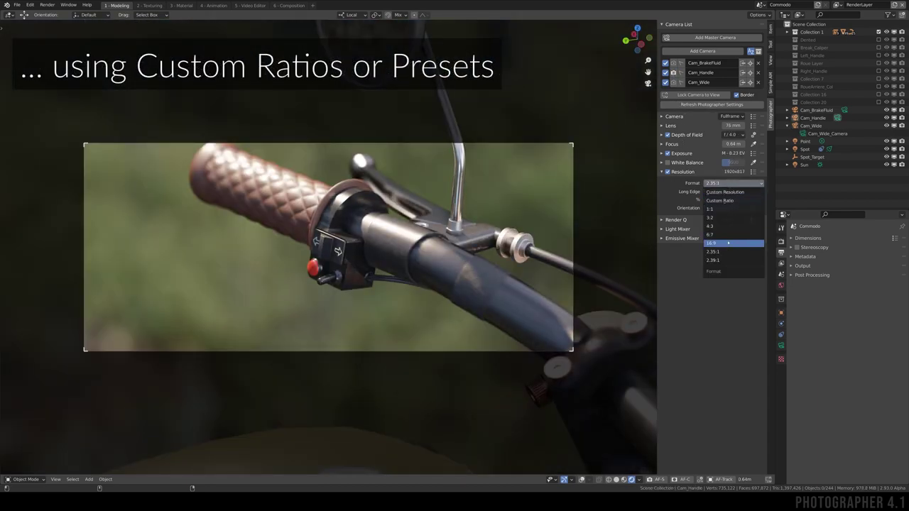
click(731, 260)
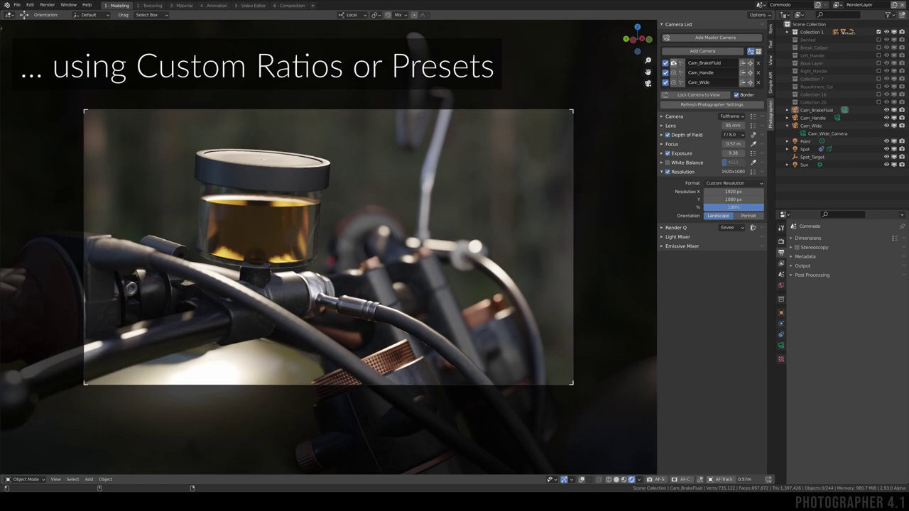
click(731, 183)
click(731, 192)
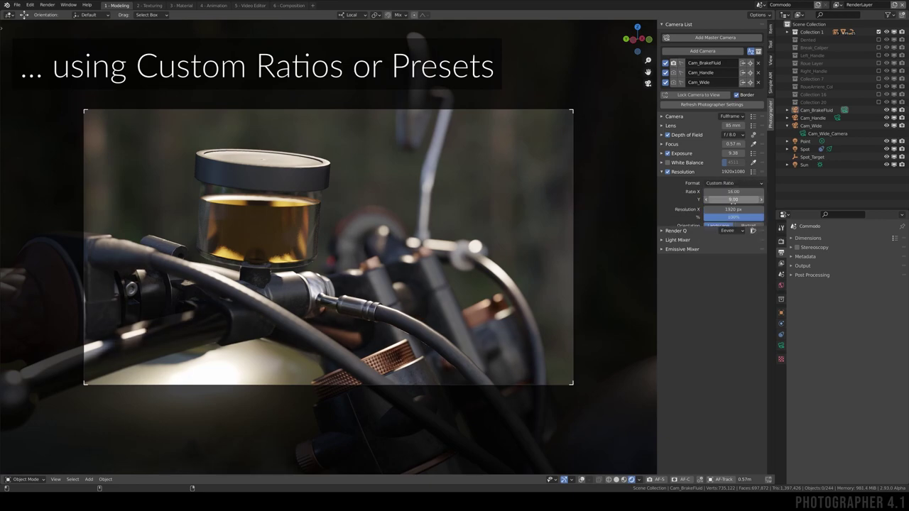
drag(733, 199, 718, 199)
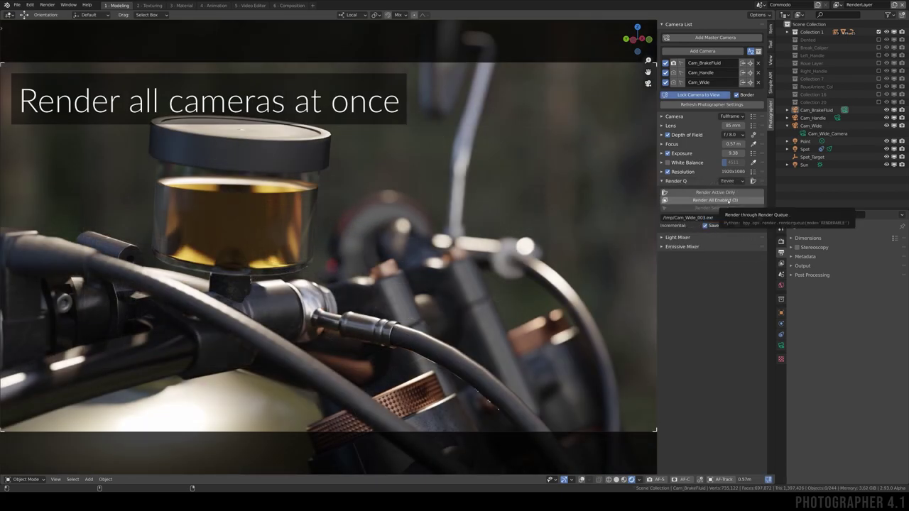
Render all enabled cameras, then compare the handlebar render in Slot 3 with the reservoir in Slot 2.
click(727, 200)
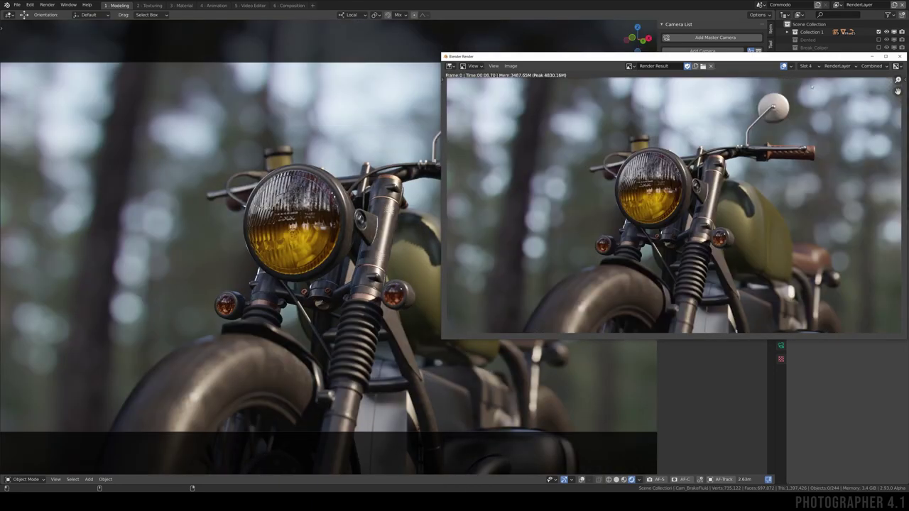
click(807, 65)
click(814, 91)
click(807, 65)
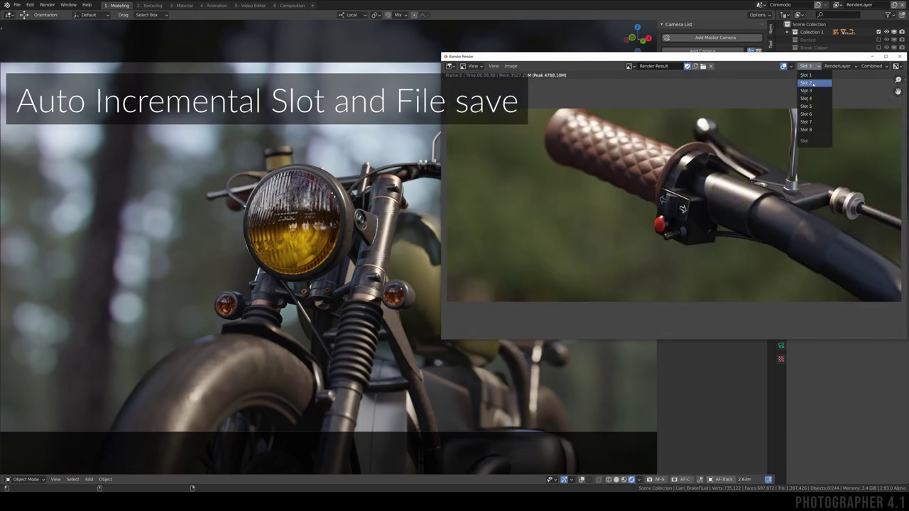
click(813, 84)
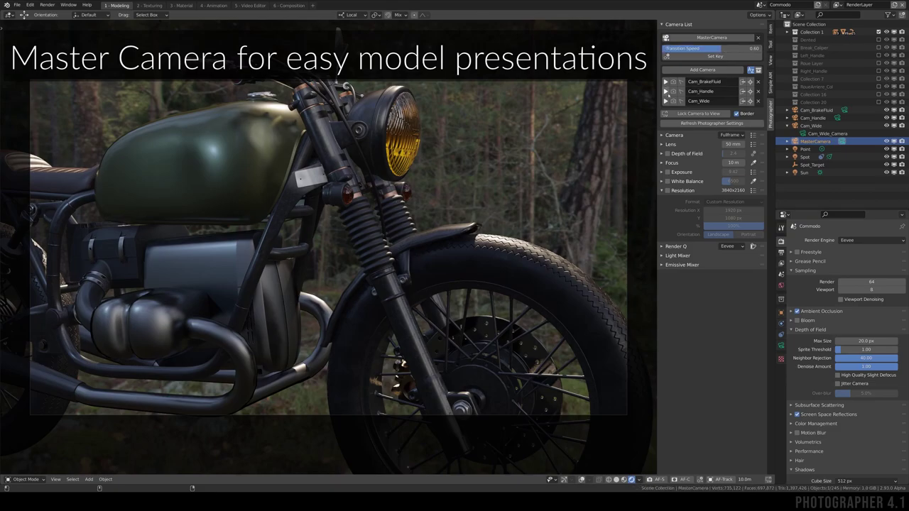
Glide the master camera to the handlebar and reservoir views, then apply automatic lens shift 0.15.
click(665, 91)
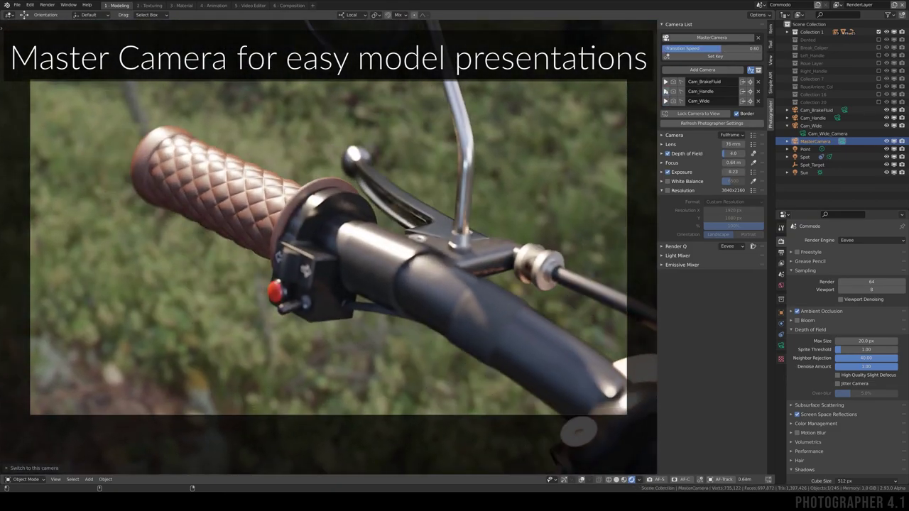
click(665, 82)
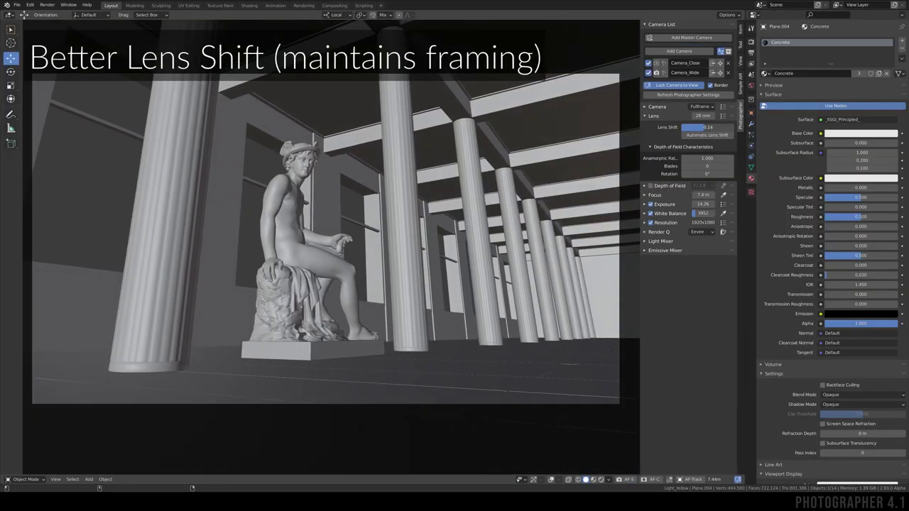
click(696, 127)
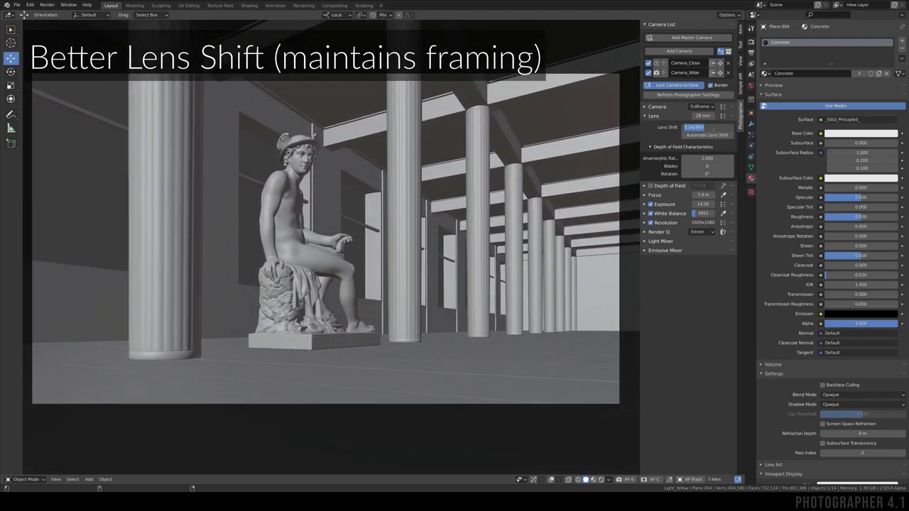
key(Return)
click(707, 134)
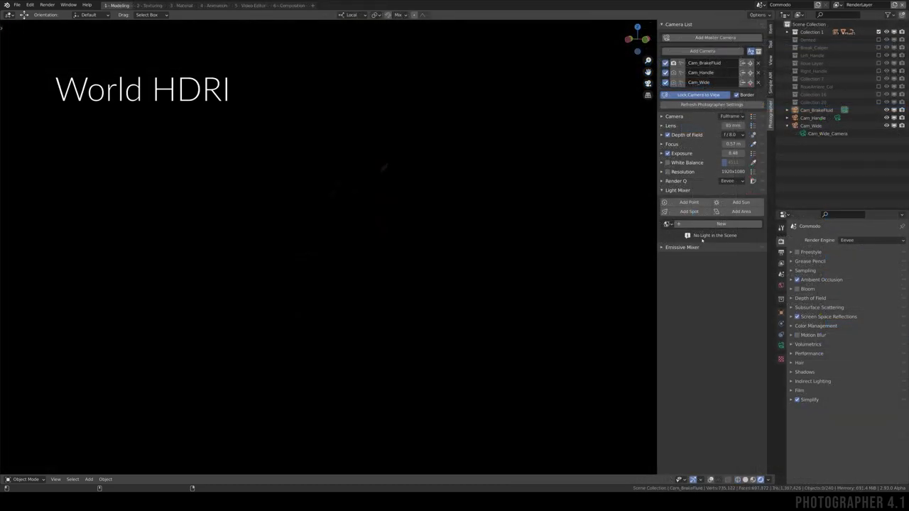
Create a world HDRI, swap Hachimanroad for Koenjinight, and raise its strength to about 27.8.
click(701, 225)
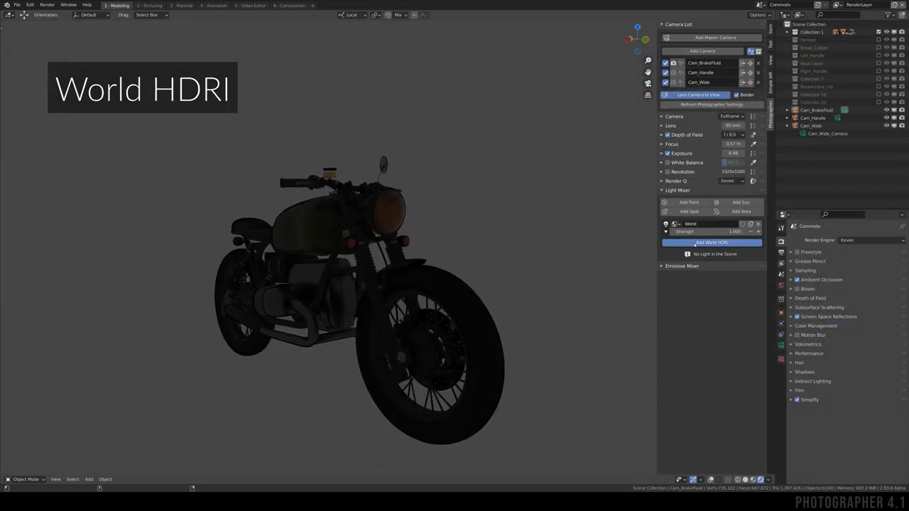
click(695, 243)
click(711, 281)
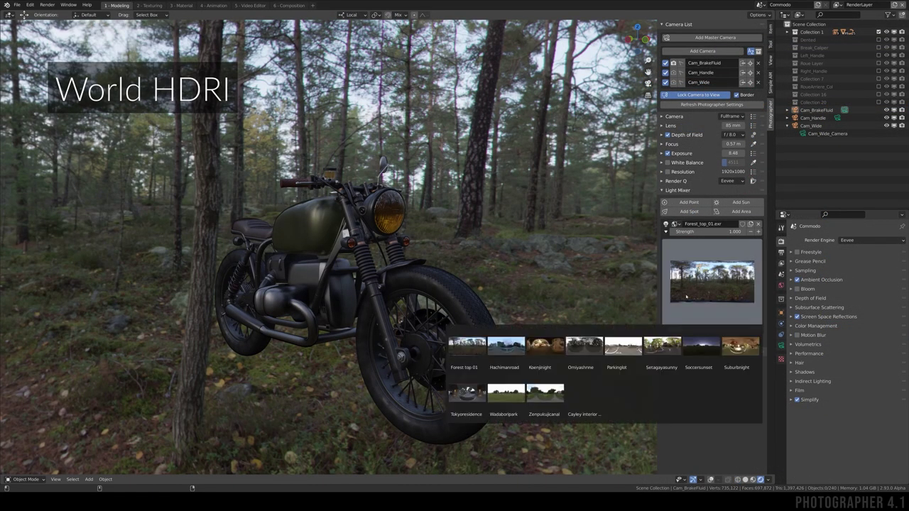
click(516, 353)
click(711, 281)
click(543, 346)
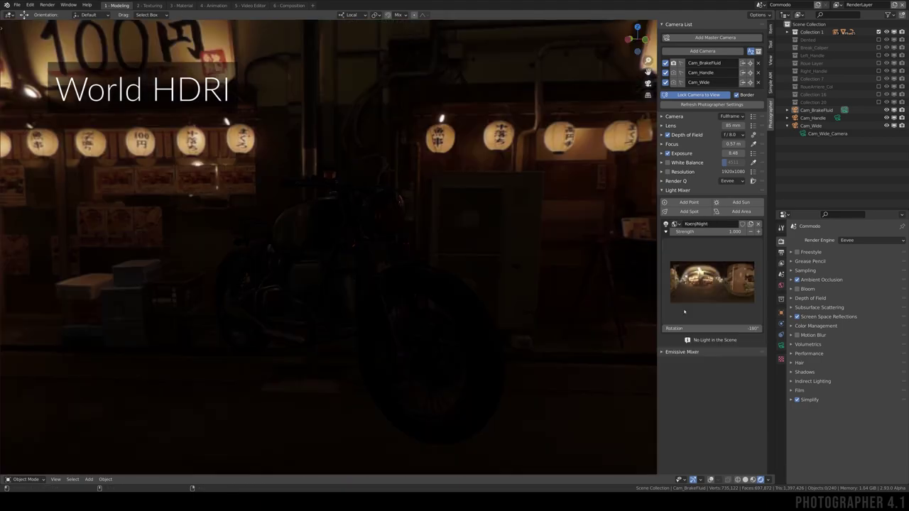
drag(710, 232, 741, 231)
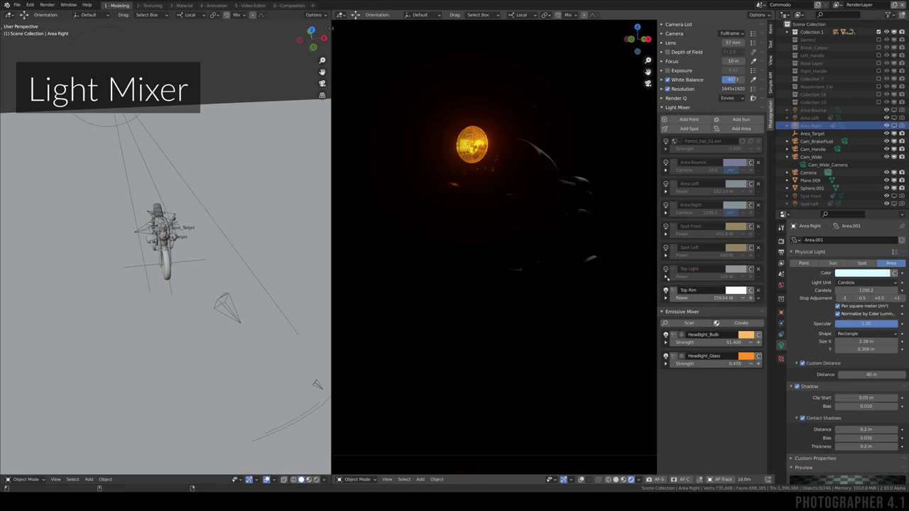
Turn on Top Light, Spot Left, Spot Front, Area Right, Area Left and Area Bounce.
click(665, 268)
click(665, 247)
click(665, 225)
click(665, 205)
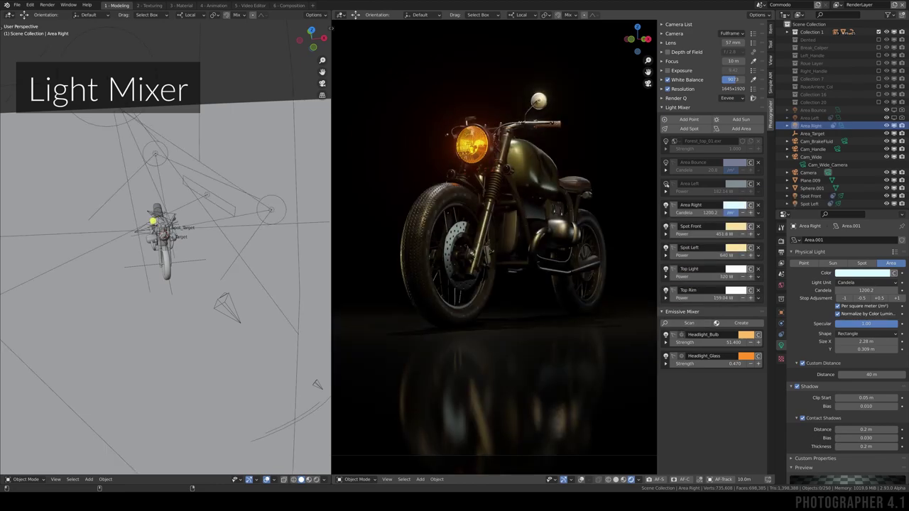
click(665, 183)
click(666, 162)
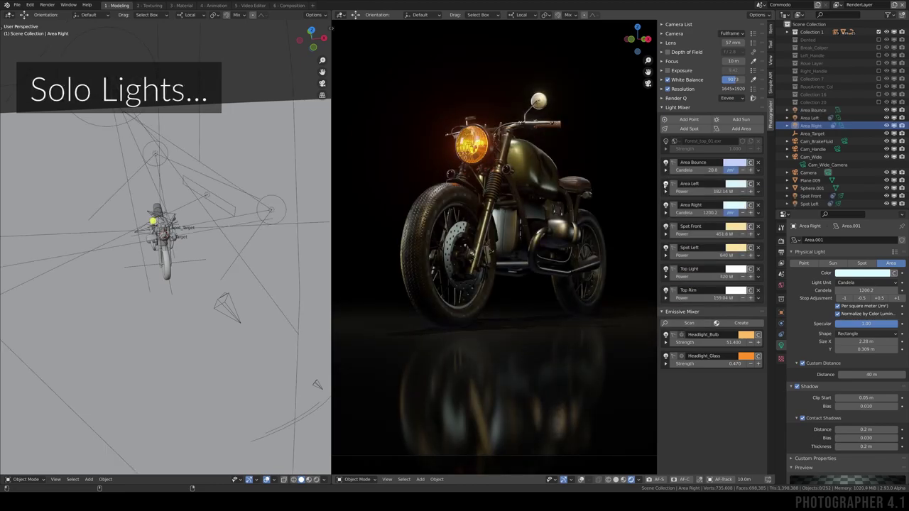
Solo Area Left, Area Right, Spot Front and Spot Left in turn, then unsolo Spot Left.
click(666, 185)
click(665, 205)
click(665, 227)
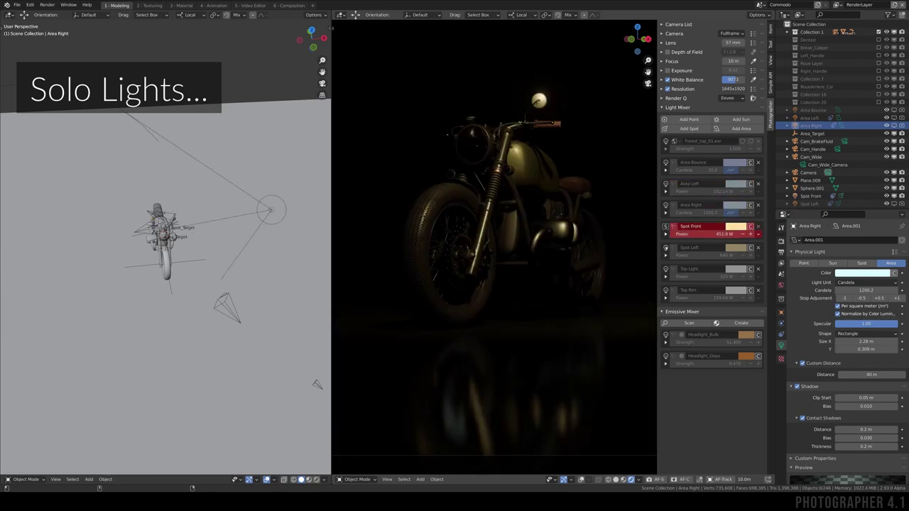
click(665, 248)
click(665, 248)
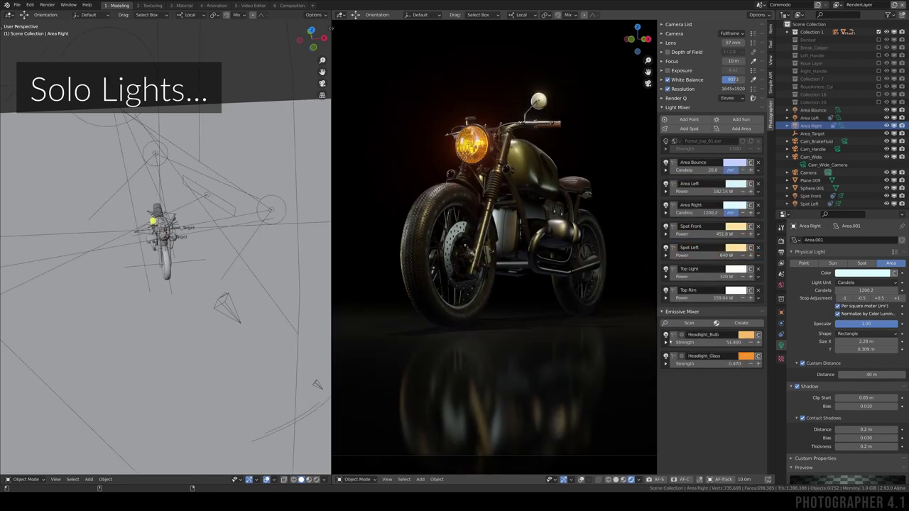
Isolate the Headlight_Bulb and Headlight_Glass emissive materials, then bring every light back.
click(665, 334)
click(665, 356)
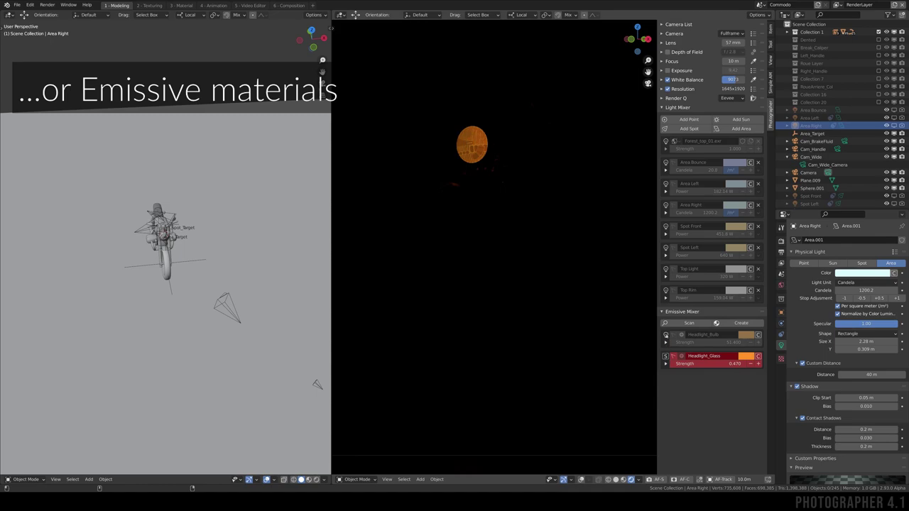
click(665, 335)
click(665, 334)
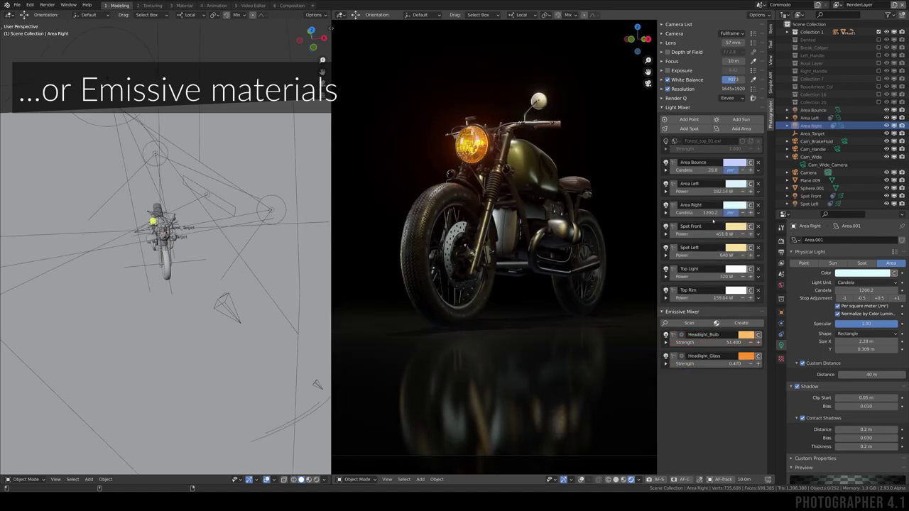
Lower the Spot Front light's power to about 56.5 W.
ctrl+scroll(749, 234, down, 2)
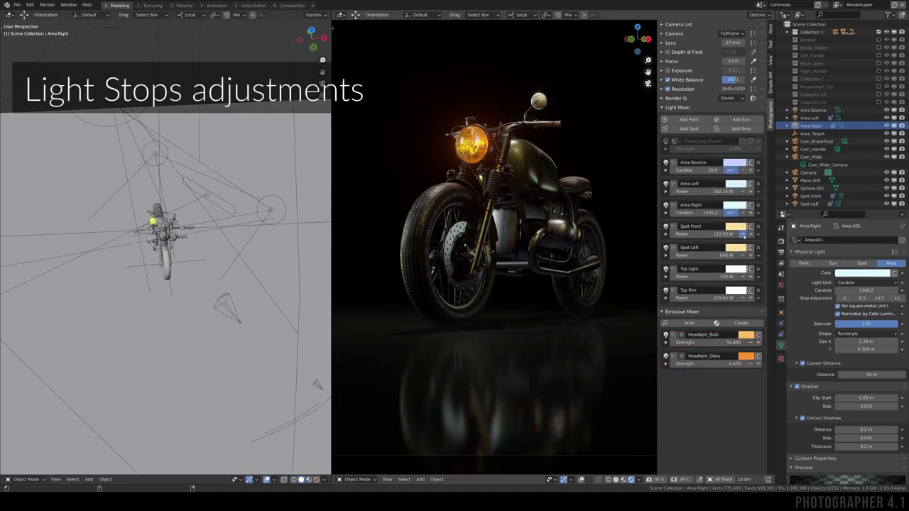
ctrl+scroll(749, 235, up, 1)
ctrl+scroll(750, 235, down, 2)
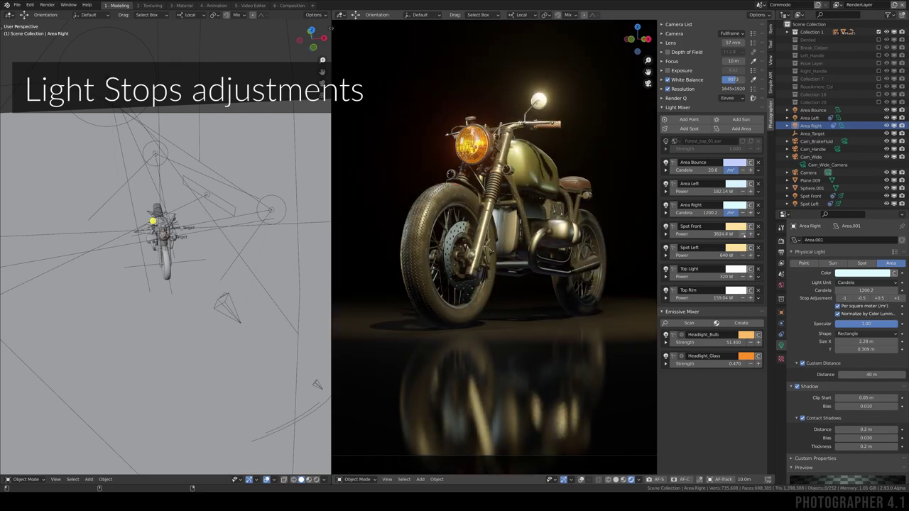
Measure Spot Front in lumens and take Area Left off solo so all lights contribute.
click(751, 235)
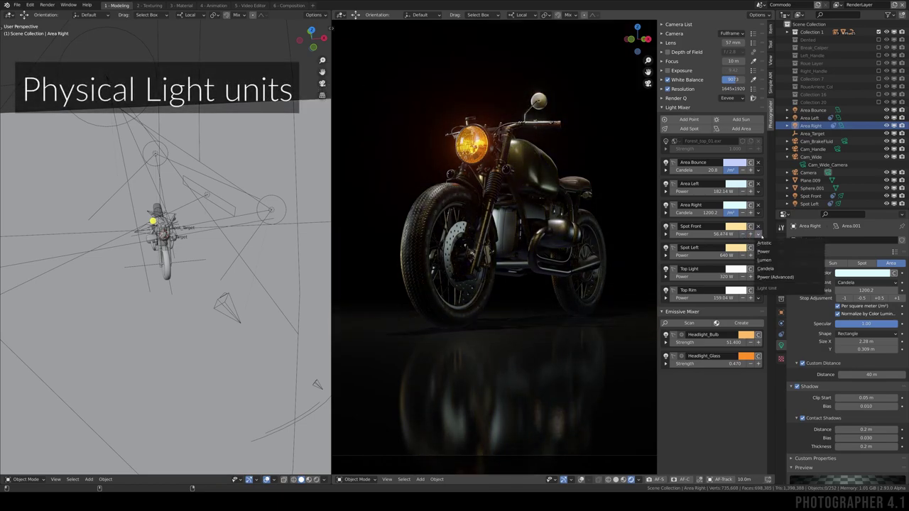
click(765, 260)
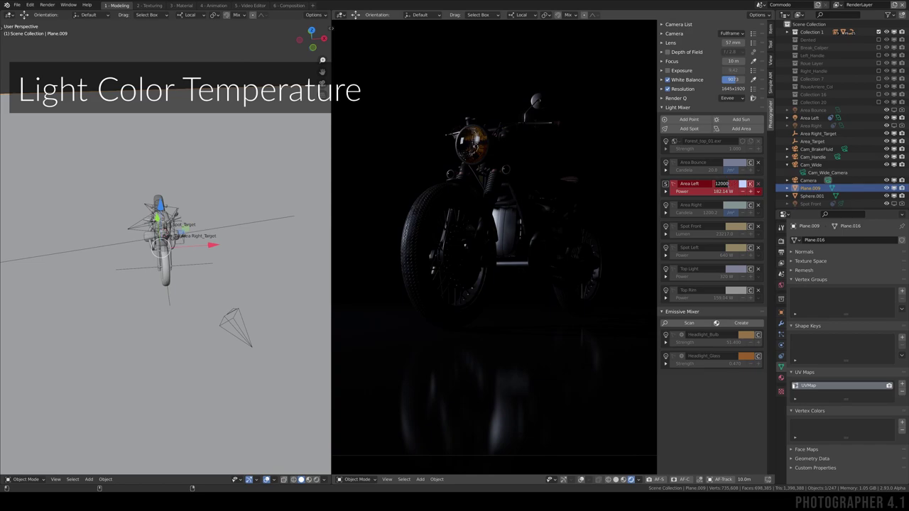
click(665, 185)
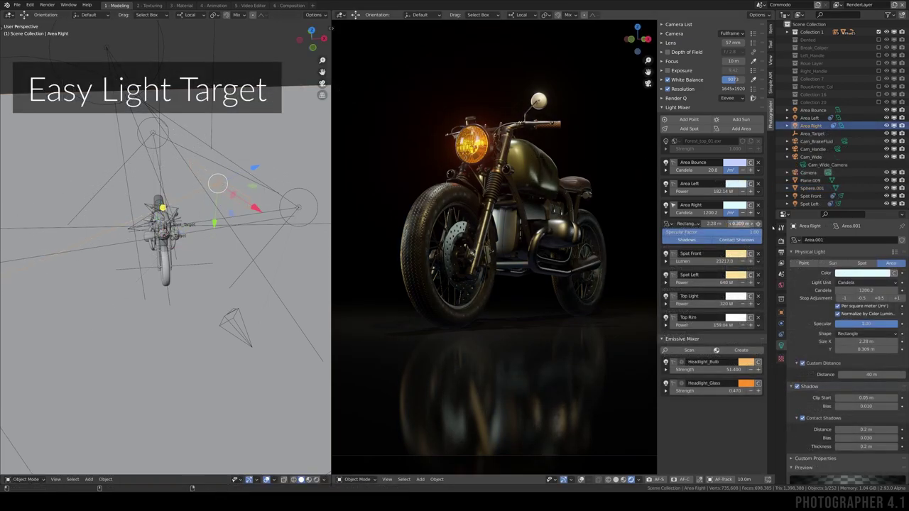
Add an aim target for the Area Right light, then move the light to a new position.
click(757, 223)
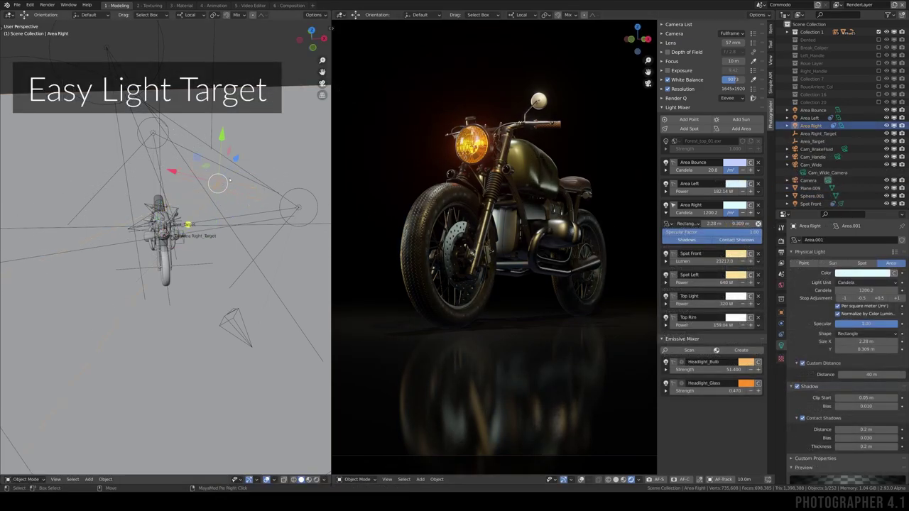
key(g)
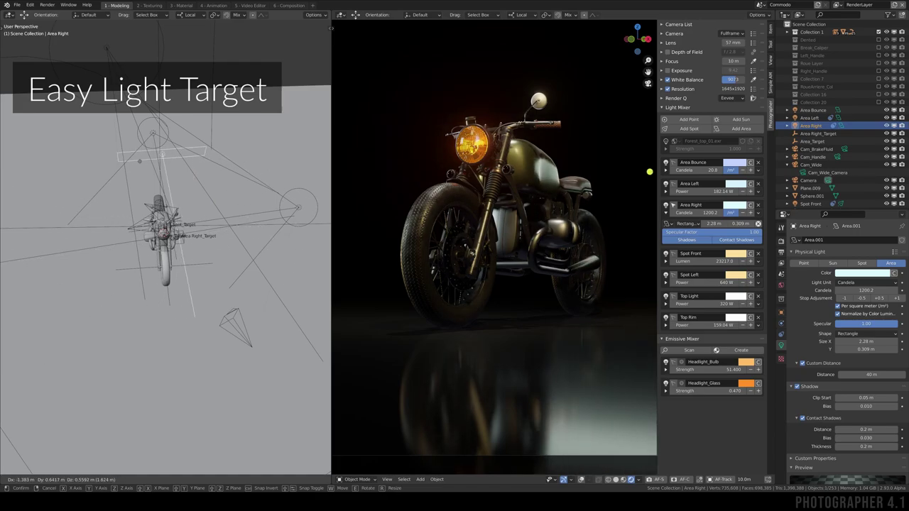
click(241, 162)
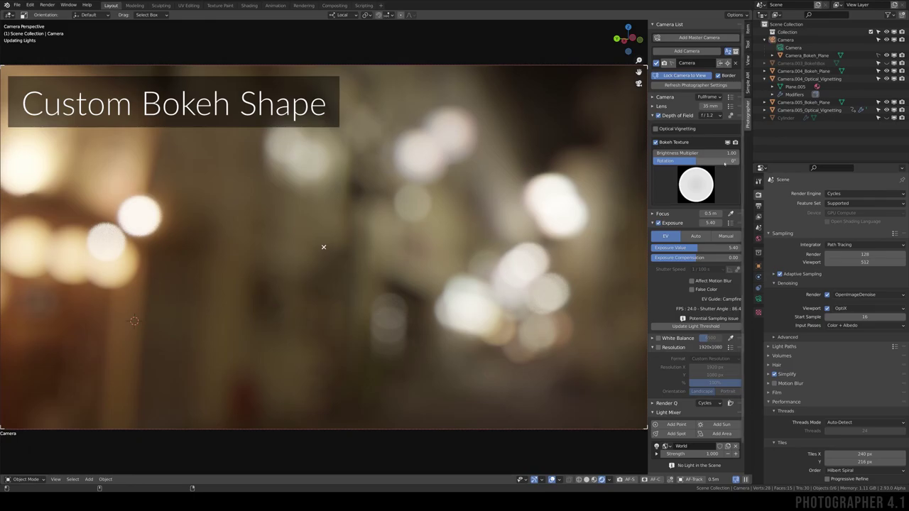
Try the Heart and then the Star 01 bokeh textures.
click(695, 185)
click(482, 225)
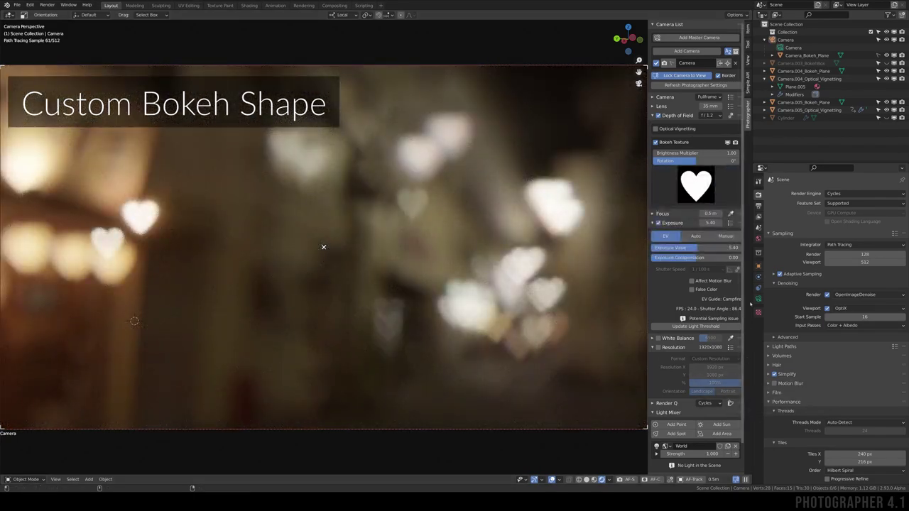
click(698, 184)
click(716, 225)
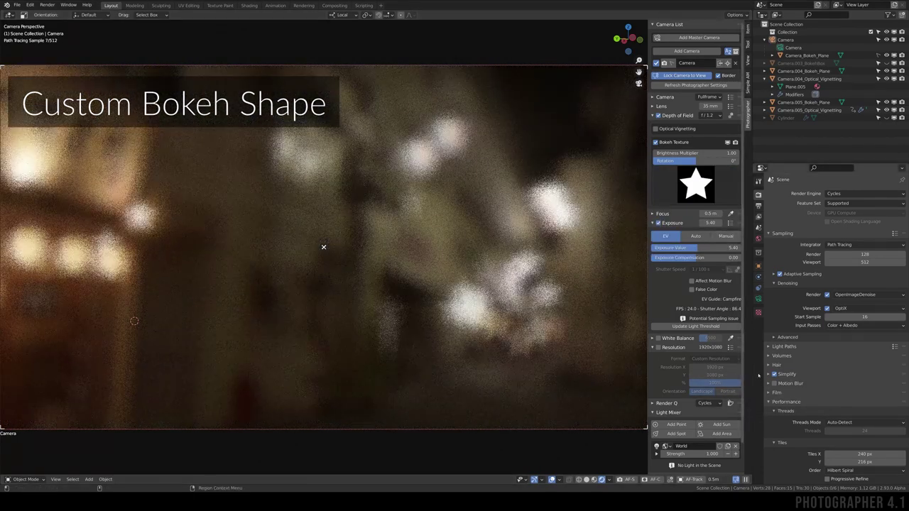
Switch back to a round bokeh and raise its brightness multiplier to 2.00.
click(695, 184)
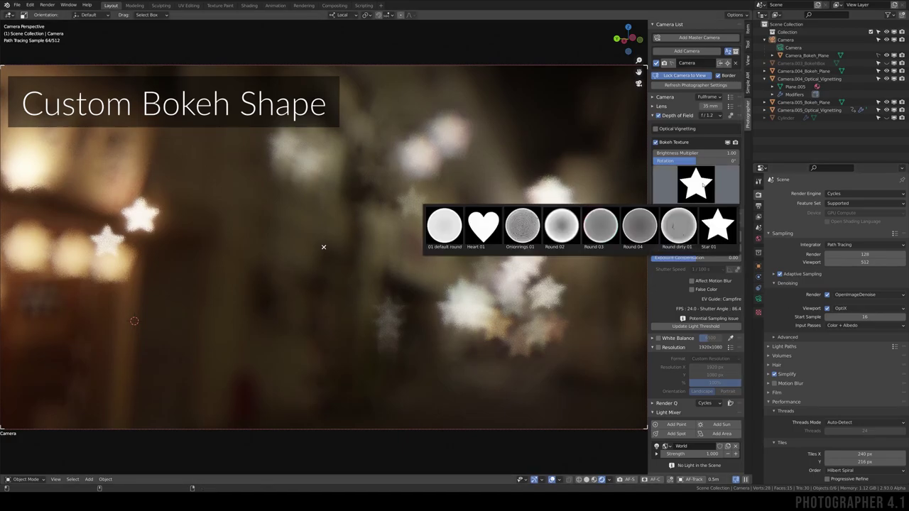
click(600, 235)
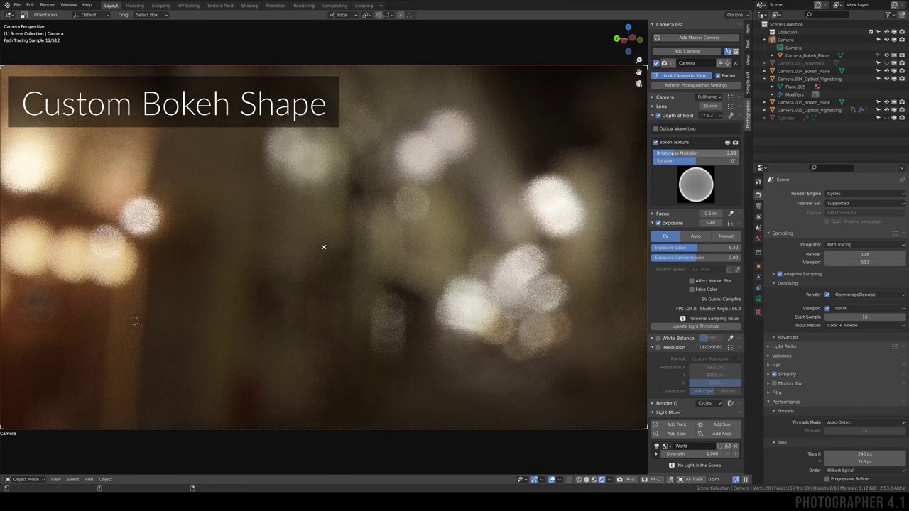
drag(699, 153, 716, 152)
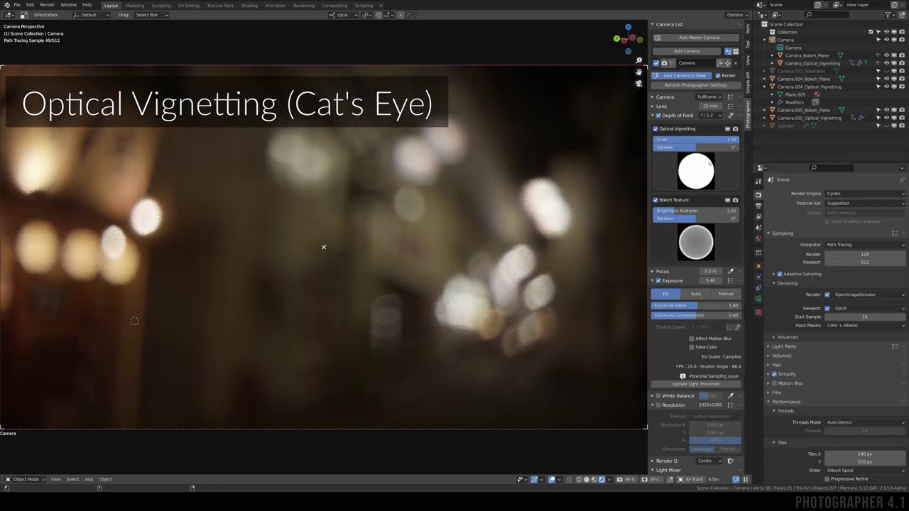
Try Mattebox 01, then use the Slice 01 optical vignetting shape rotated to 42°.
click(695, 173)
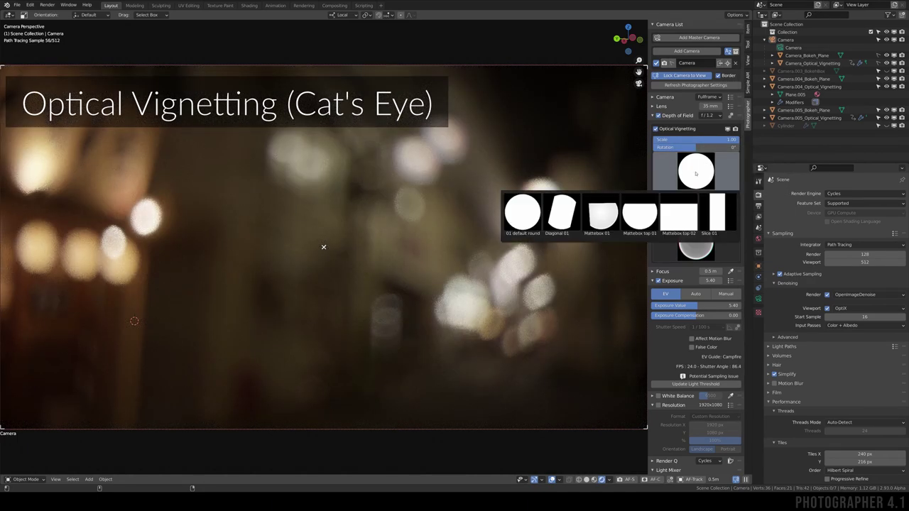
click(601, 213)
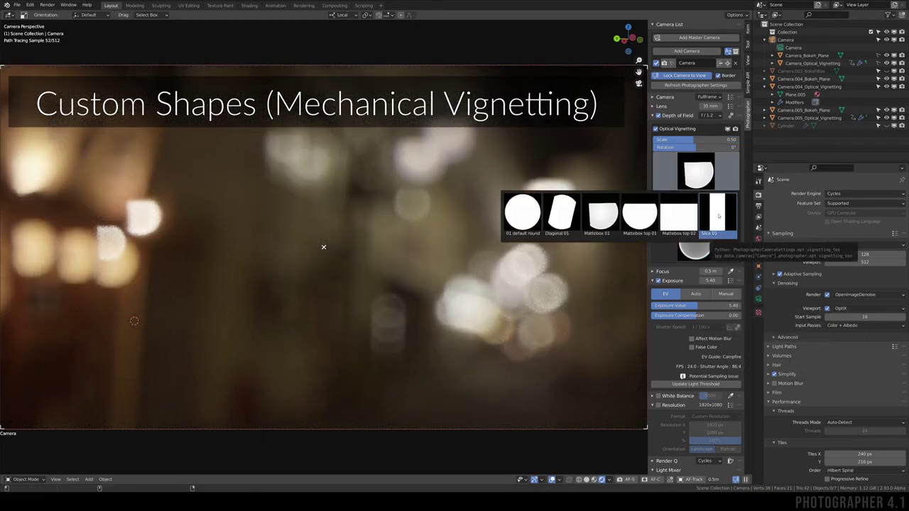
click(717, 212)
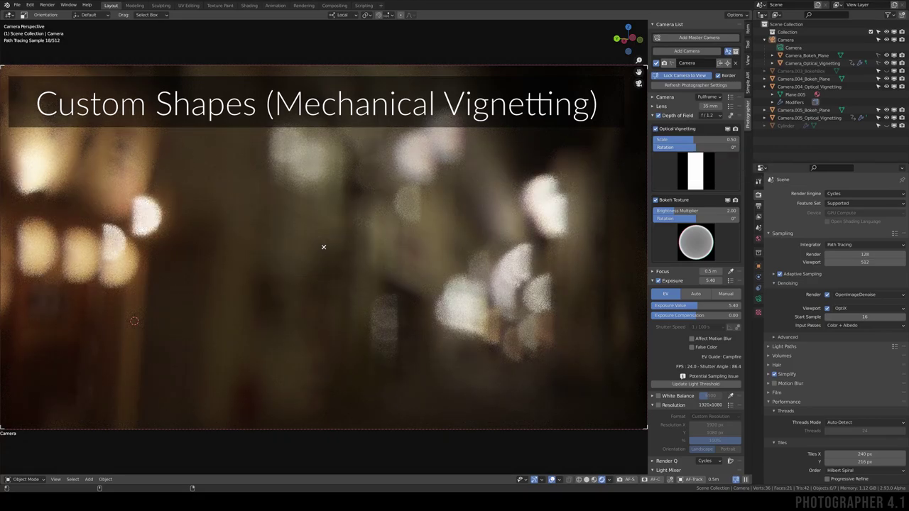
drag(694, 147, 705, 147)
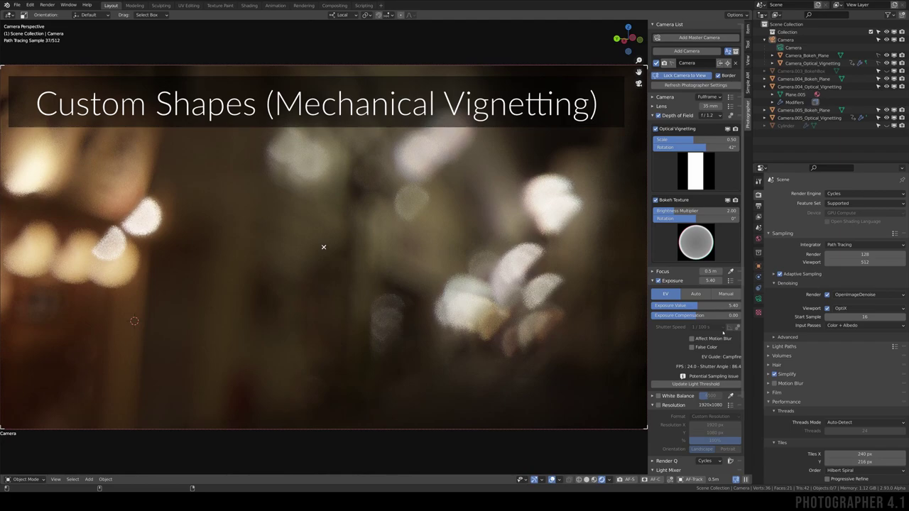
click(844, 193)
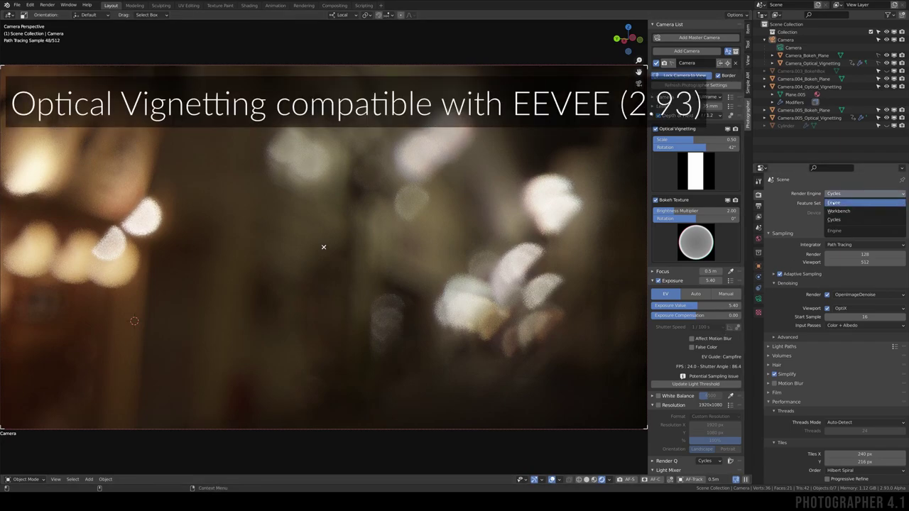
Change the render engine from Cycles to Eevee.
click(834, 203)
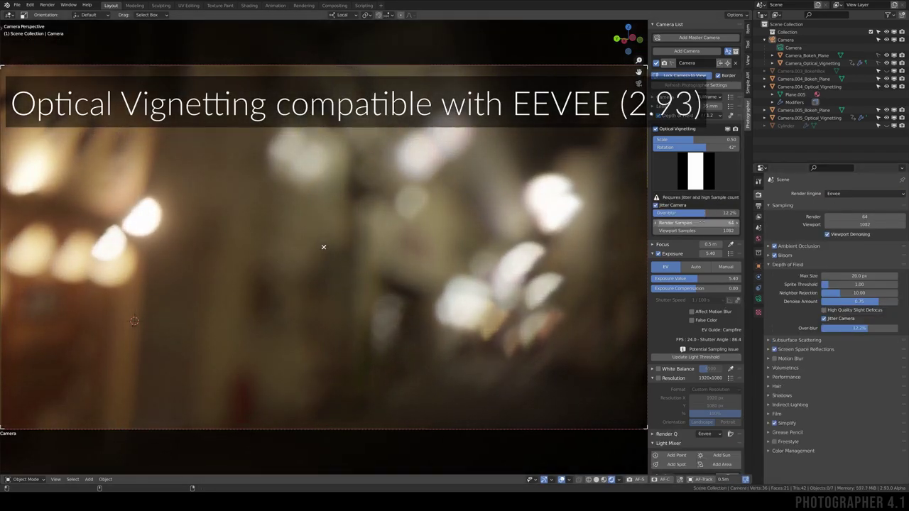